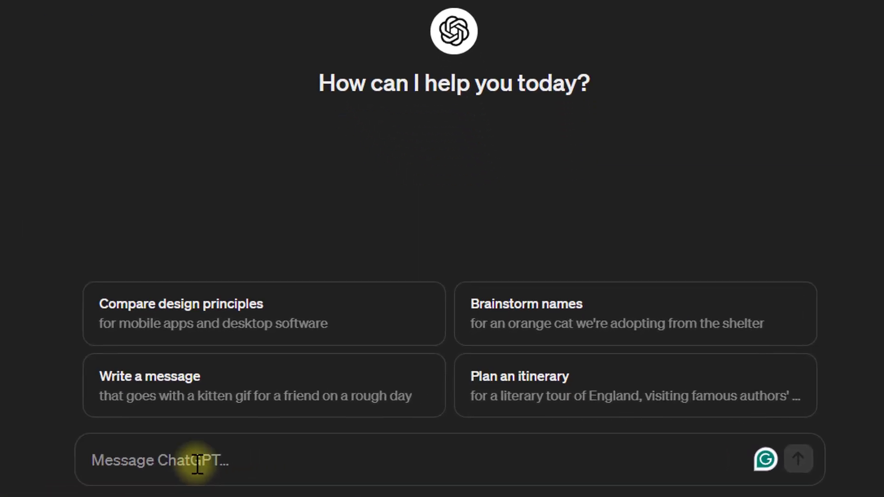
- Write a prompt asking for VBA code to create a PowerPoint Presentation on 'Benefits of Yoga and Exercise' with 5 slides
type("Create ")
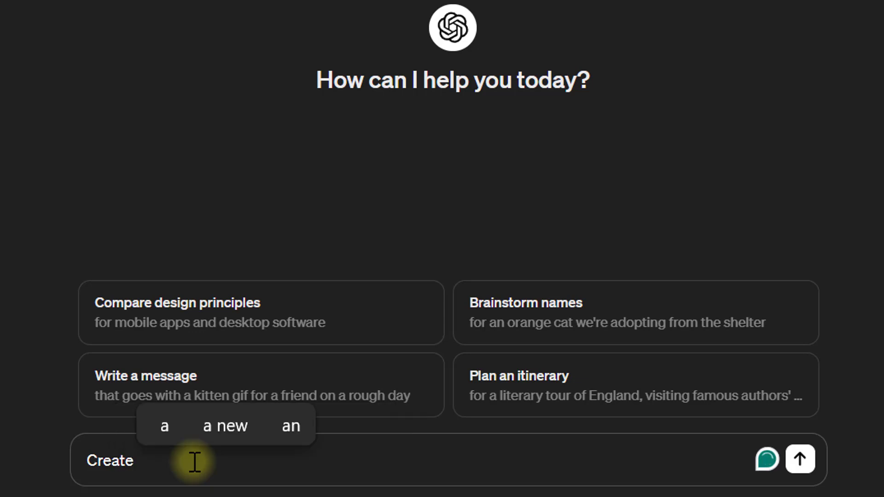
type("VBA code for ma")
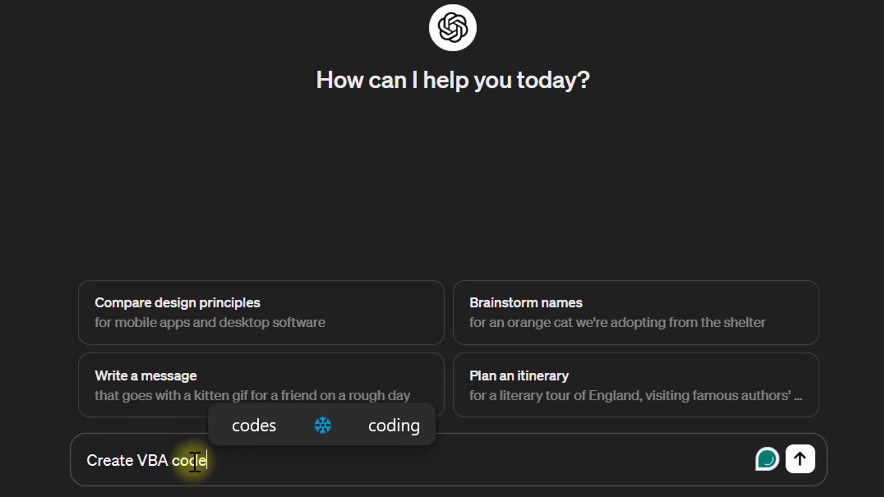
key("BackSpace")
key("BackSpace")
type("creating PowerPoint Presentation ")
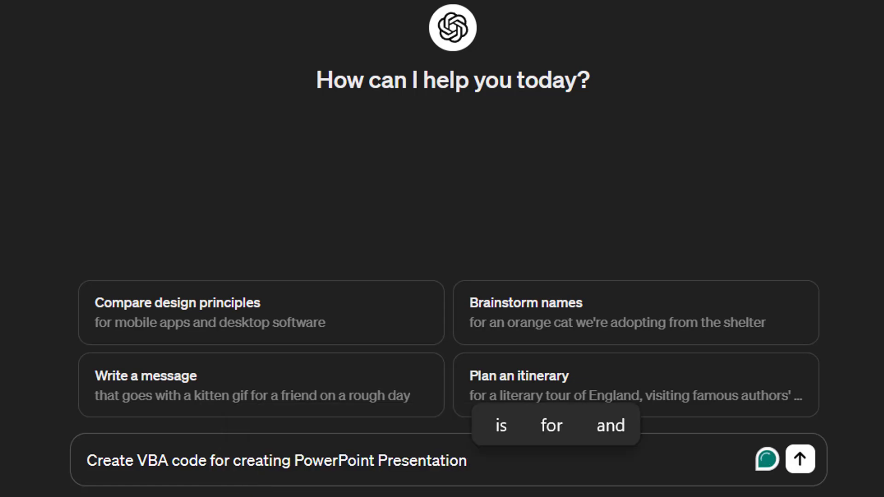
type("on 'Benefits of Yoga and Exercise")
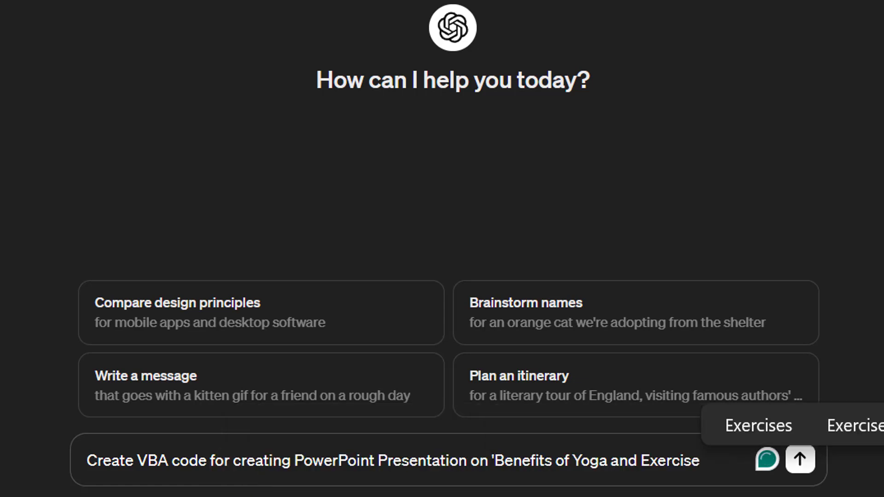
type("\" ")
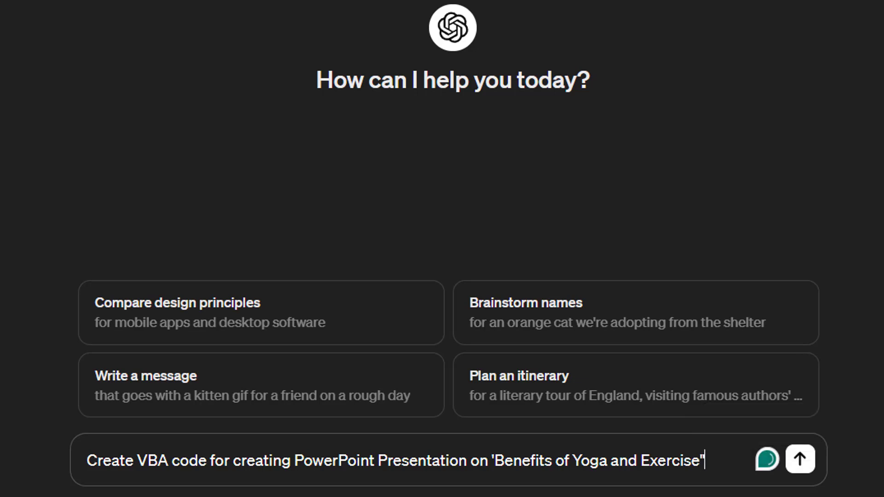
type("and make I want to make 5")
type(" slides.")
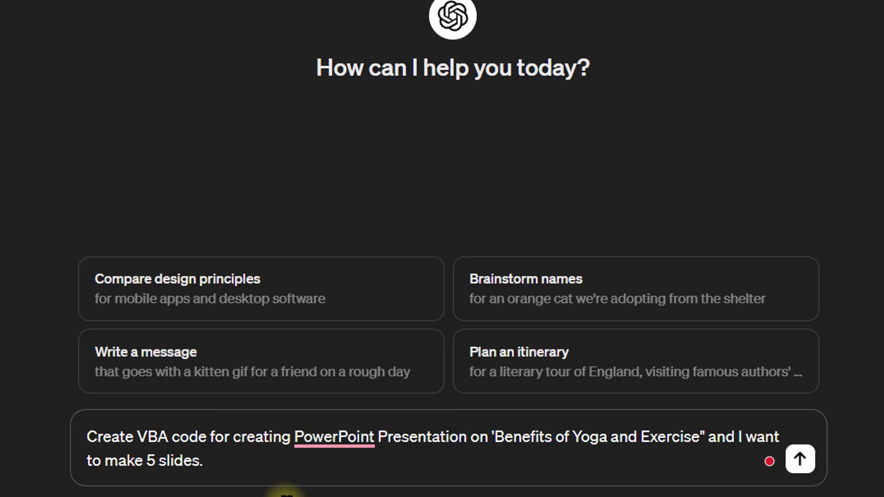
- Add "Also include detailed explanation of each point." to the prompt and send it
type("Also include detailed explanation of each point")
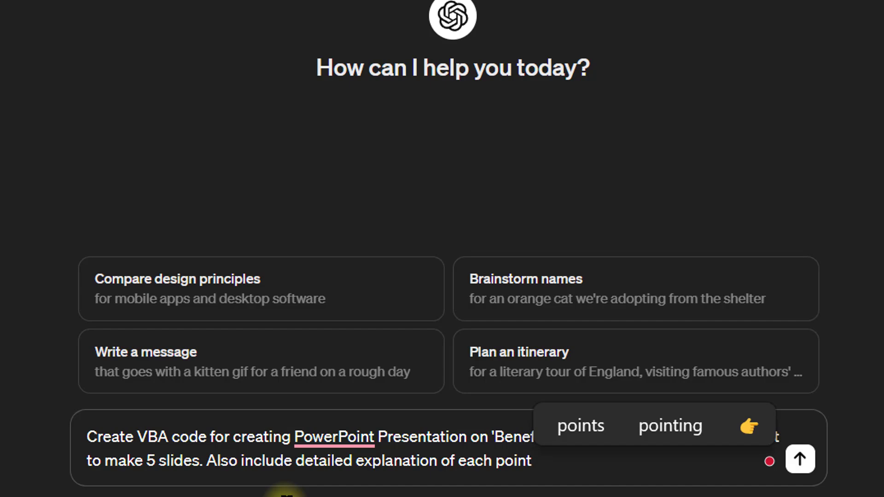
type(".")
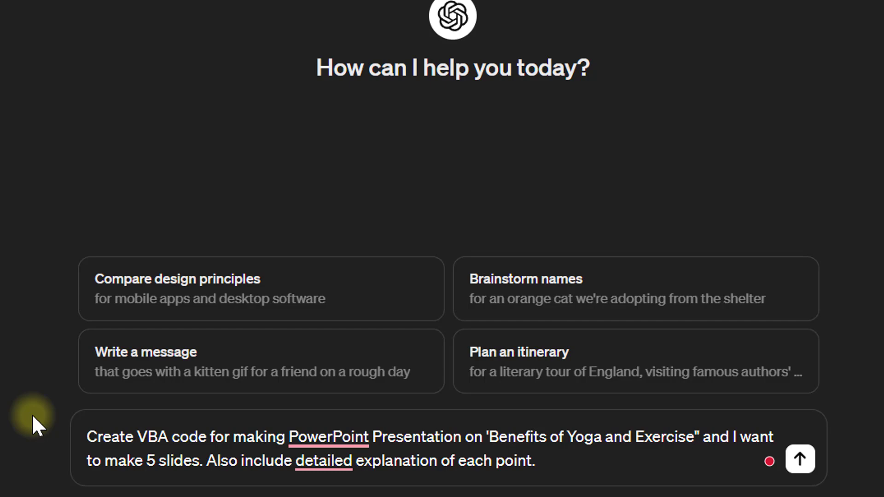
left_click(541, 461)
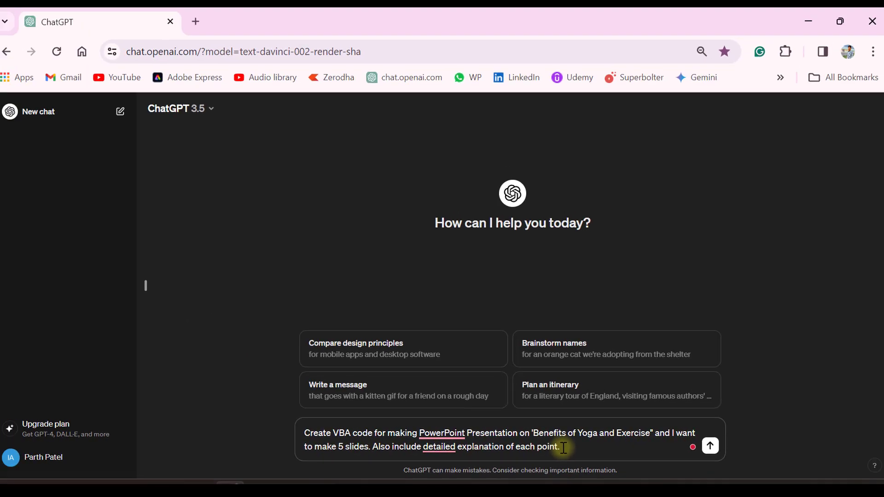
key("Return")
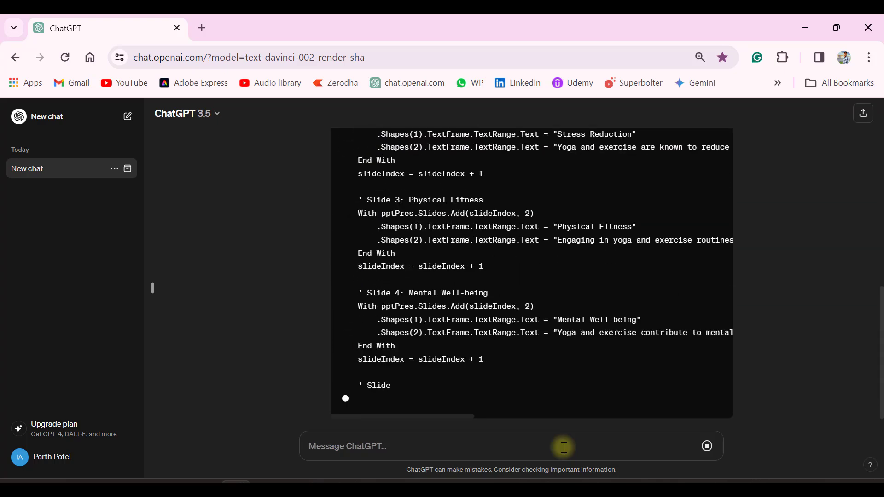
- Review the generated VBA code, examining the title and explanation text written for each of the slides
scroll(282, 310, "up", 6)
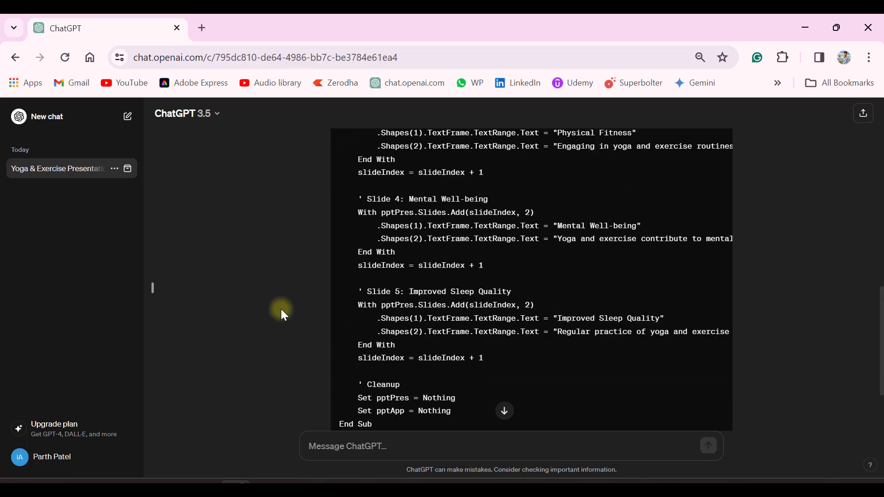
scroll(282, 310, "up", 6)
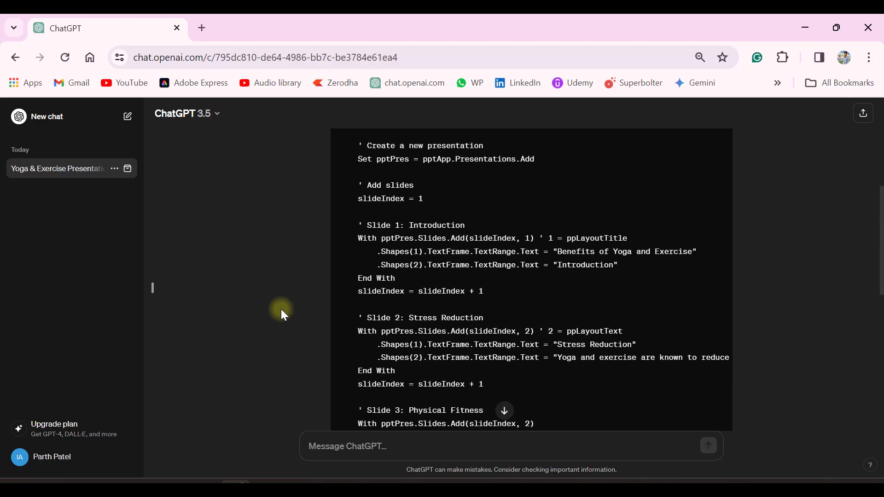
scroll(282, 311, "down", 4)
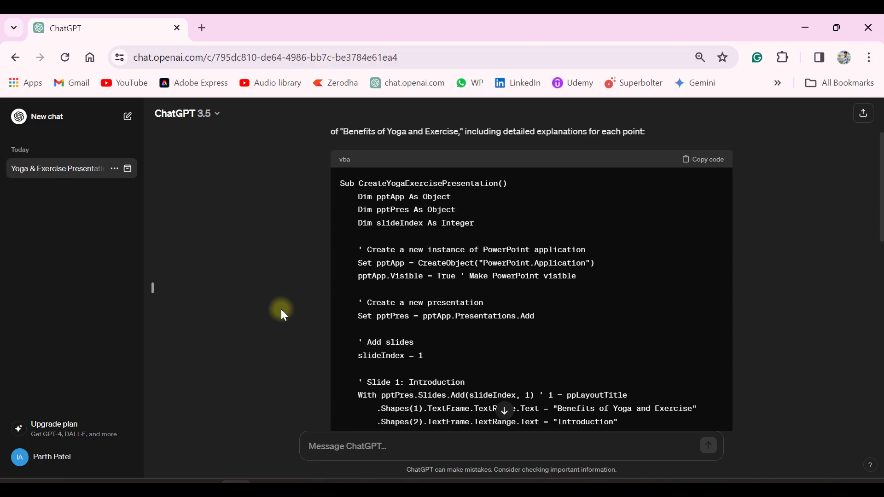
scroll(281, 312, "down", 1)
scroll(281, 312, "up", 3)
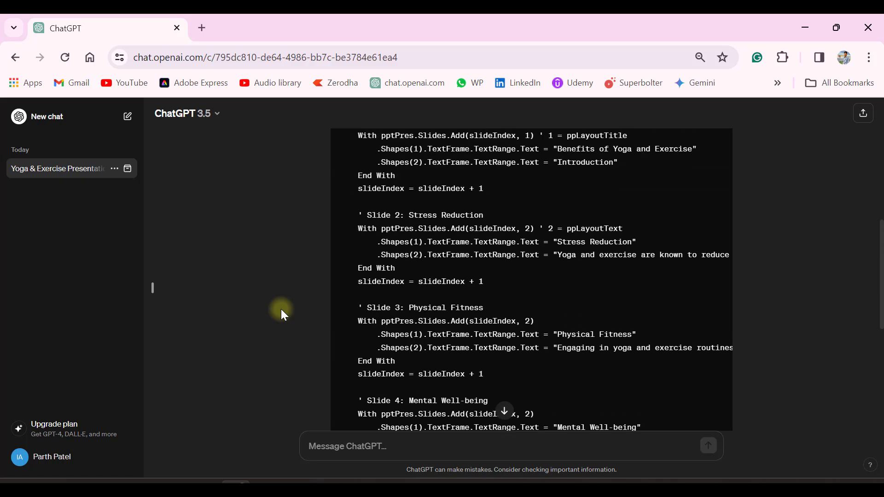
scroll(282, 312, "down", 2)
scroll(282, 312, "down", 4)
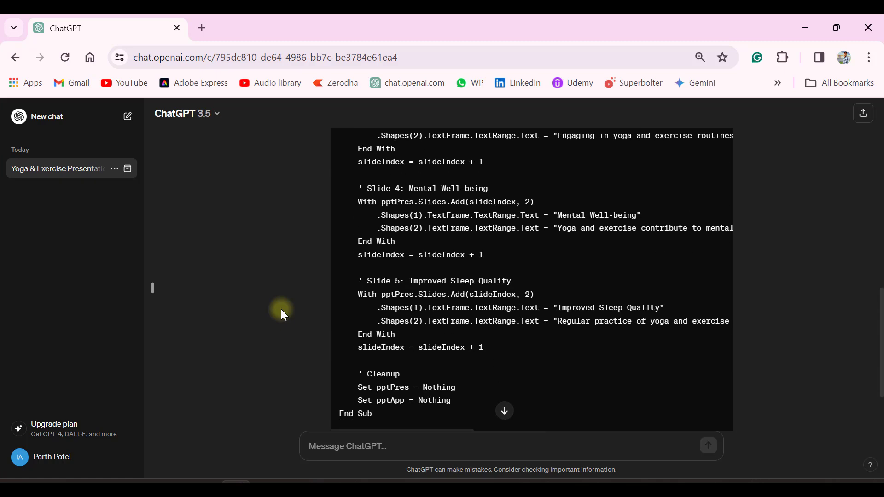
left_click_drag(369, 280, 437, 284)
scroll(436, 284, "up", 2)
left_click_drag(476, 203, 628, 230)
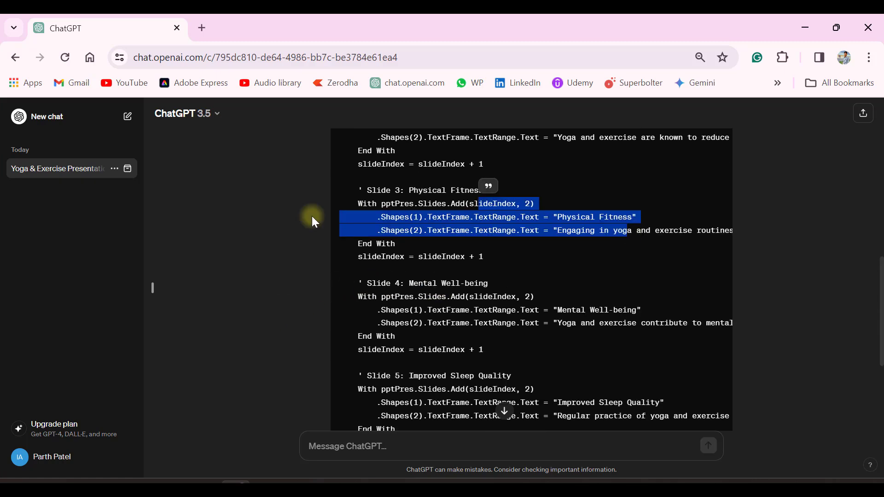
left_click(312, 217)
left_click_drag(440, 202, 681, 231)
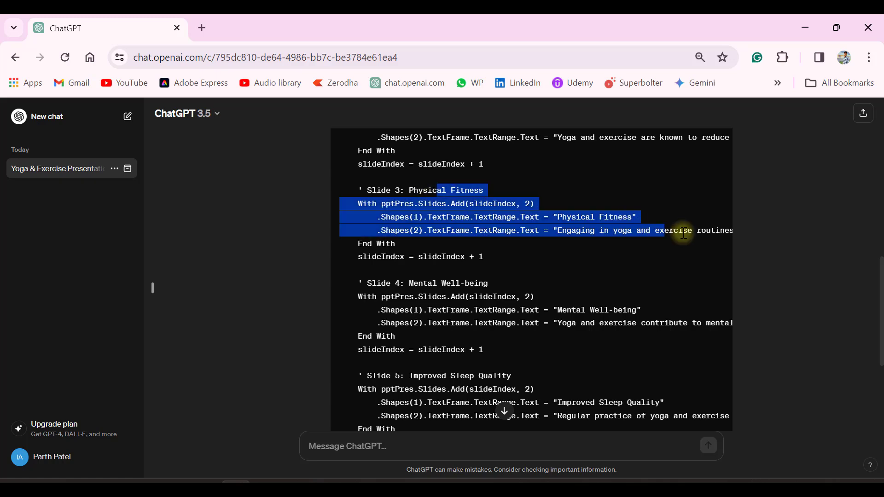
left_click(343, 270)
- Copy the complete generated VBA code from the reply
scroll(241, 272, "up", 10)
scroll(241, 272, "up", 1)
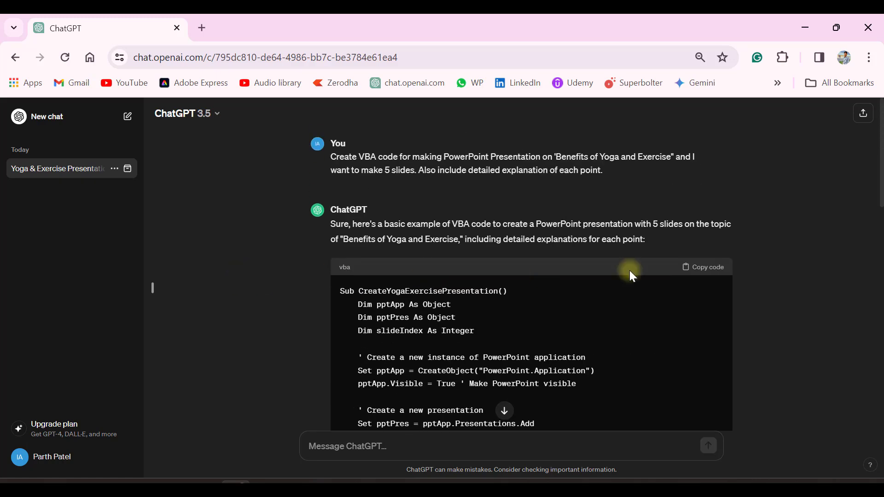
left_click(698, 273)
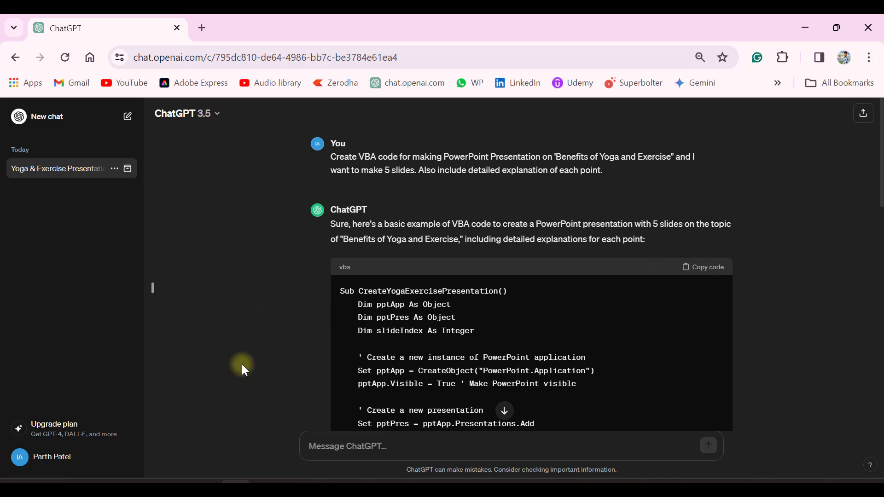
- Switch to PowerPoint, create a blank presentation and display the Developer commands
left_click(205, 488)
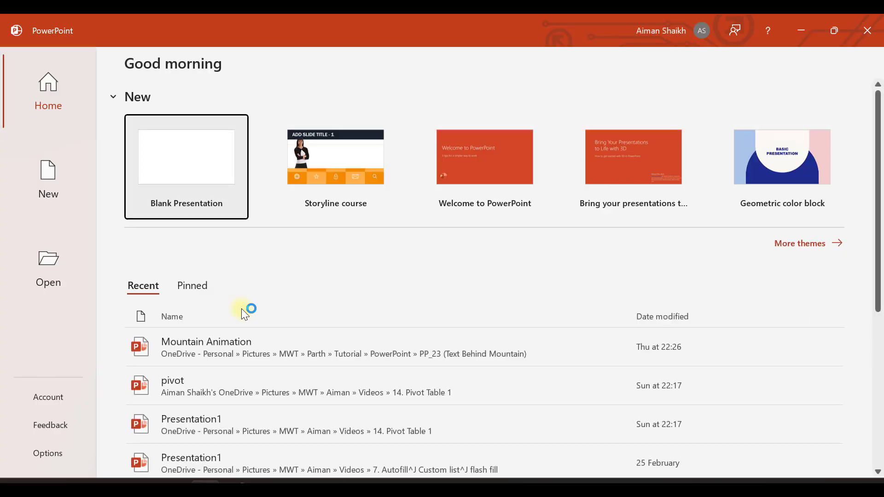
left_click(189, 165)
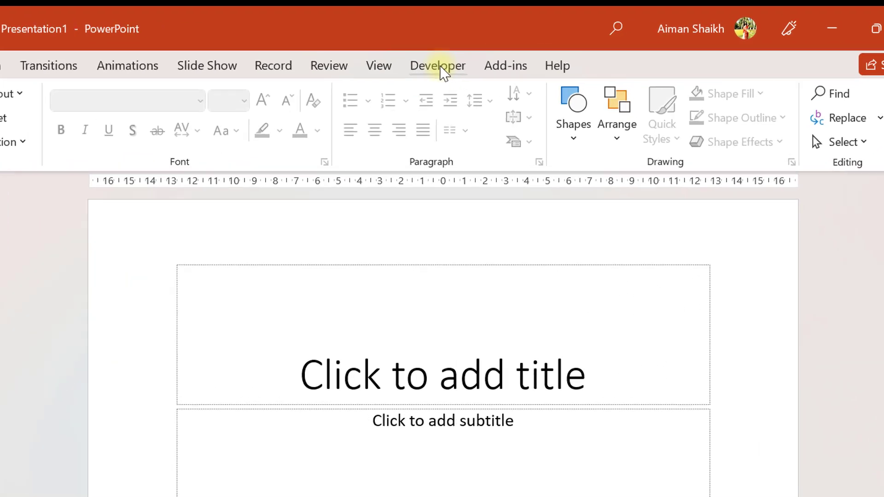
left_click(509, 58)
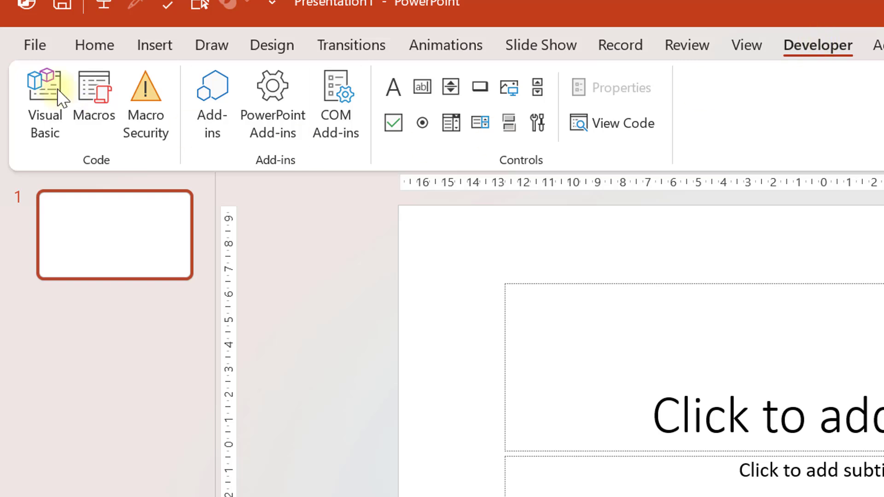
- Open the ribbon customization settings in the PowerPoint options
left_click(32, 46)
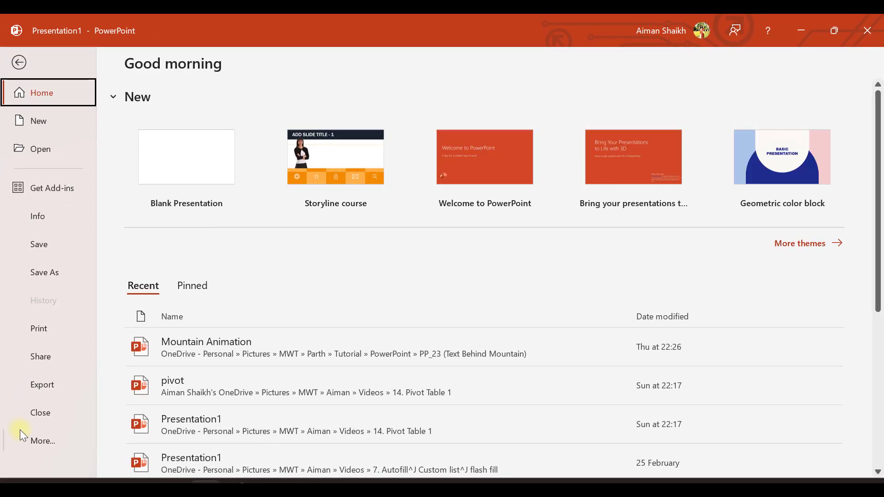
left_click(20, 430)
left_click(127, 434)
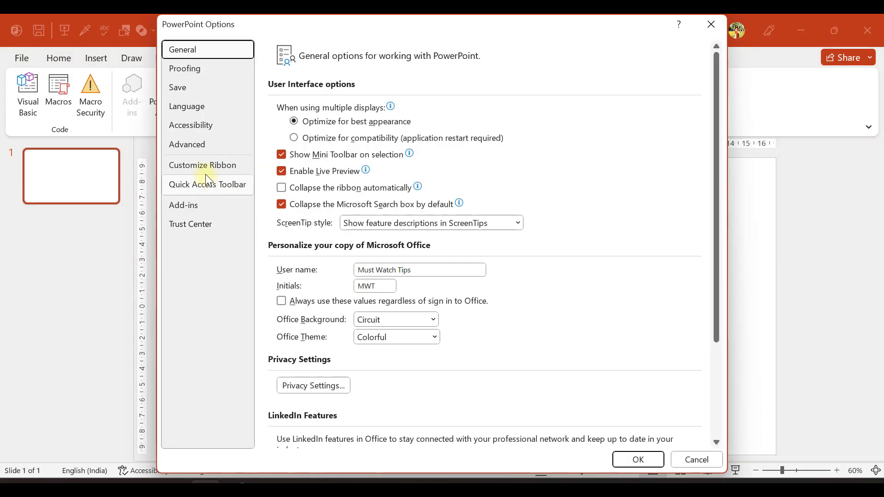
left_click(215, 171)
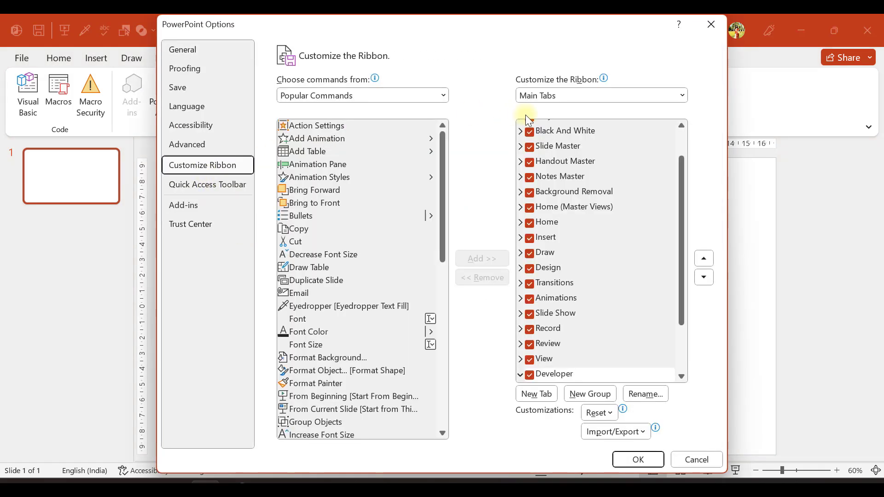
- Set the ribbon customization list to All Tabs and locate the Developer entry under Main Tabs
scroll(570, 254, "down", 2)
scroll(568, 278, "up", 4)
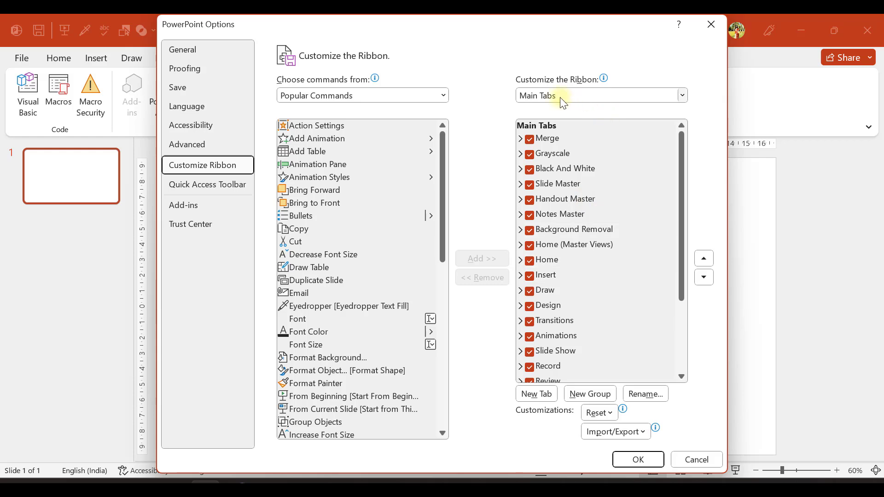
left_click(683, 95)
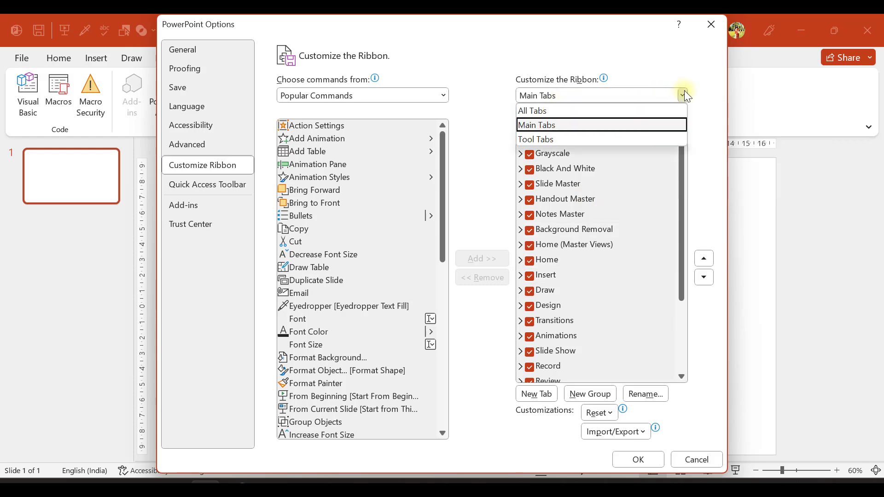
left_click(571, 117)
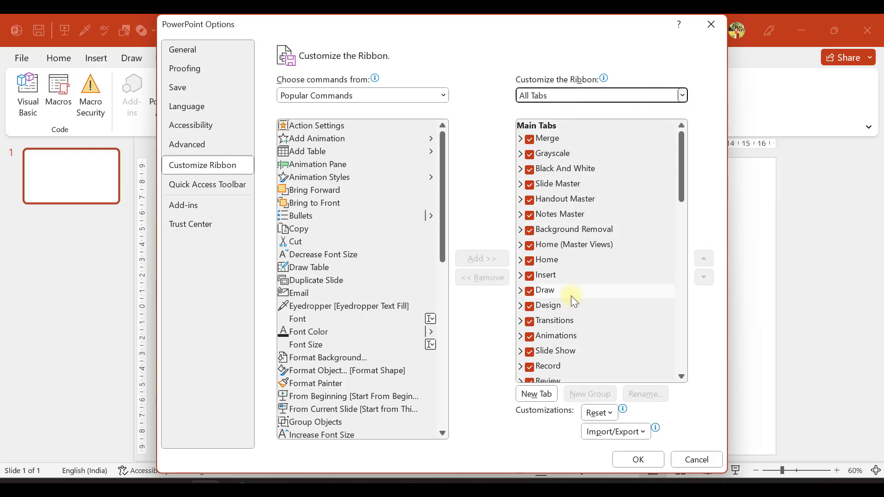
scroll(571, 296, "down", 3)
scroll(571, 296, "down", 5)
scroll(570, 296, "up", 1)
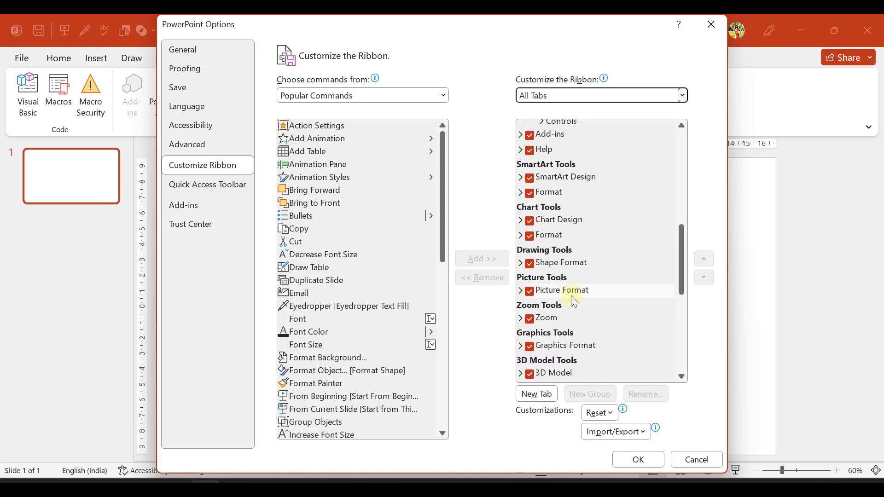
scroll(571, 297, "up", 5)
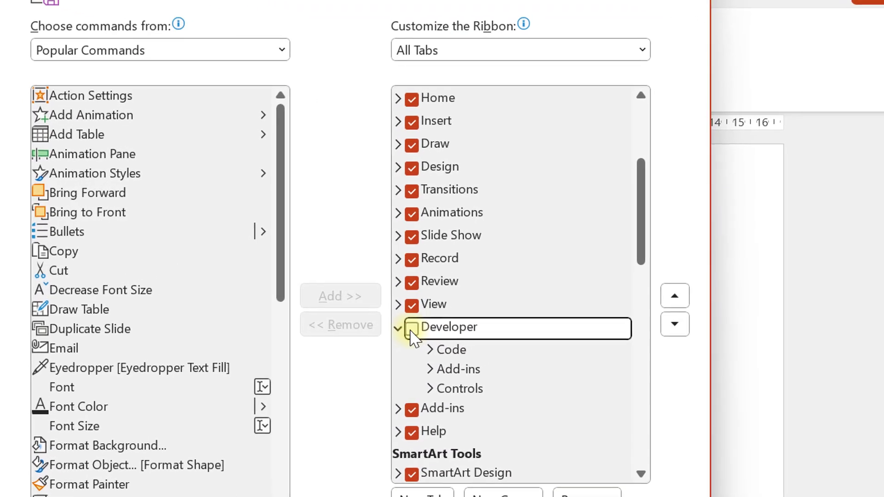
- Toggle the Developer entry off and back on so it is enabled, and apply the ribbon options
left_click(491, 296)
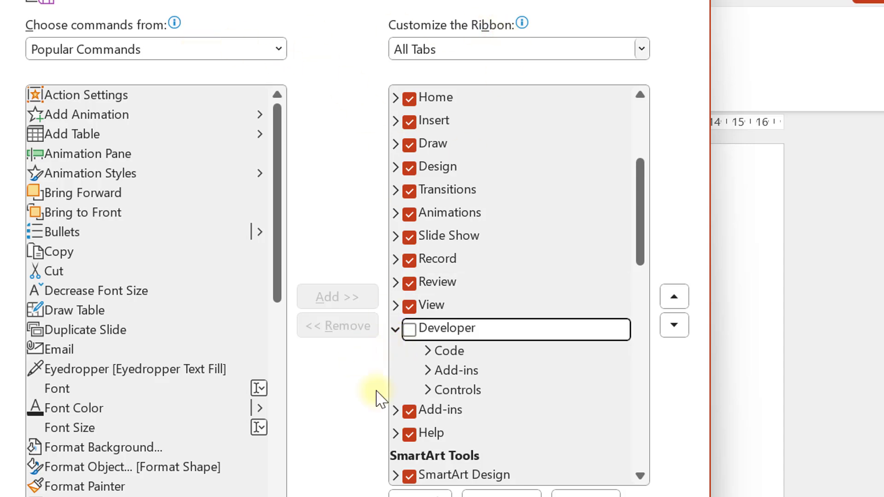
left_click(409, 329)
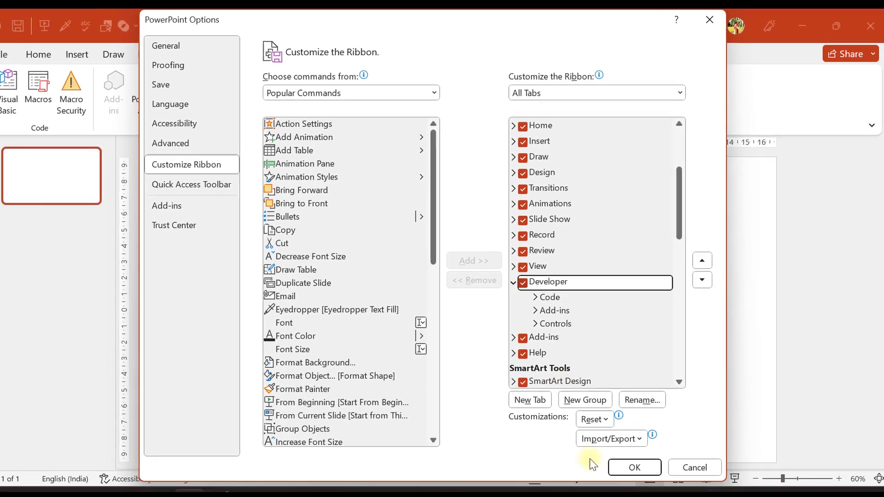
left_click(618, 462)
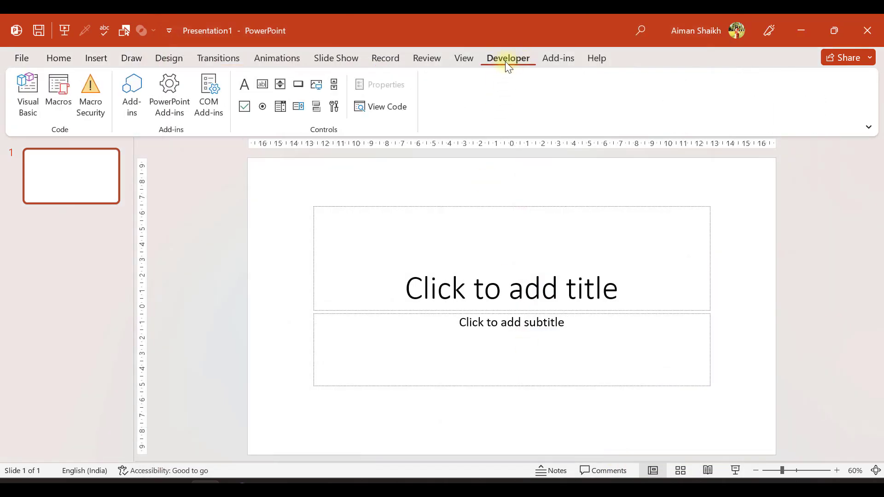
- Open the Visual Basic editor for the blank presentation and insert a new code module
left_click(30, 95)
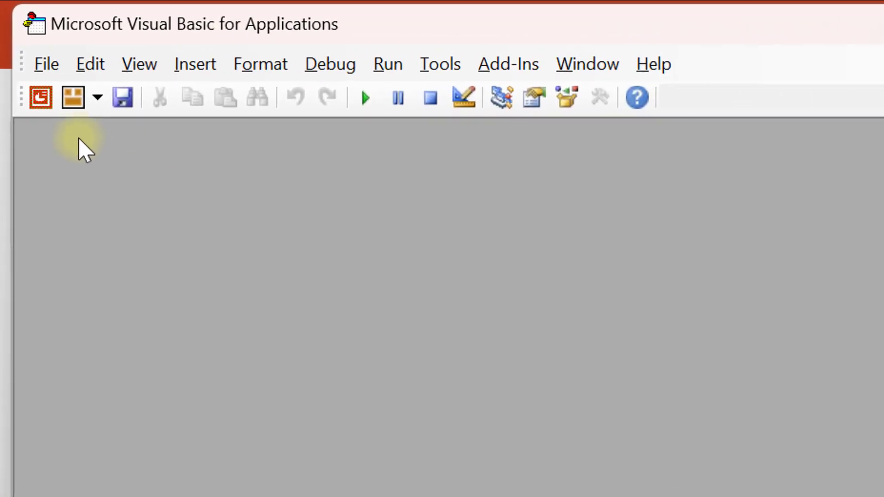
left_click(103, 99)
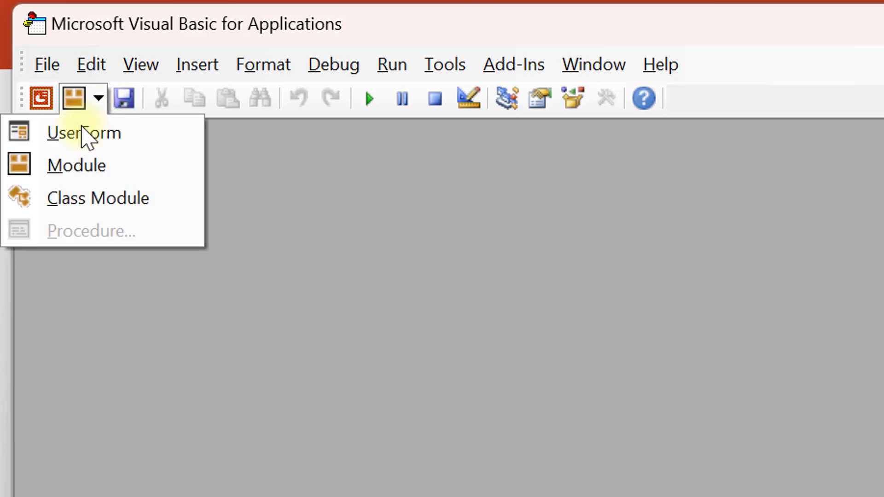
left_click(51, 170)
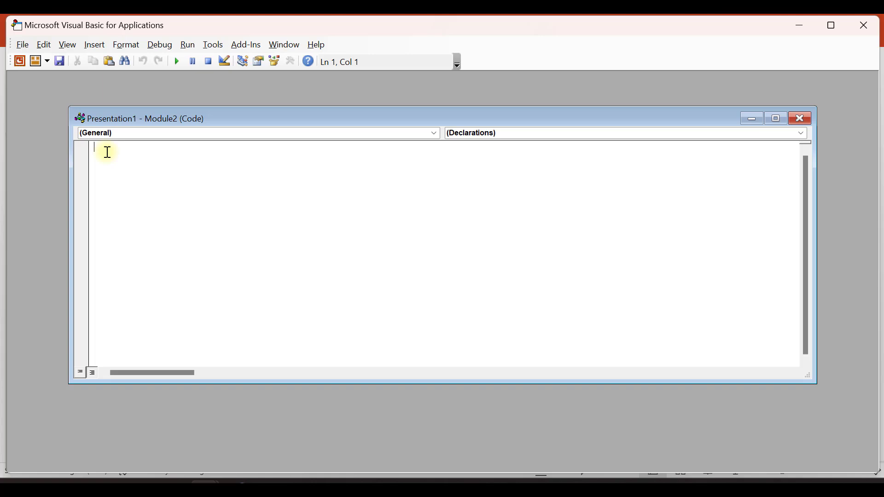
- Paste the copied CreateYogaExercisePresentation VBA code into the empty module, check it from start to end and run it
key("ctrl+v")
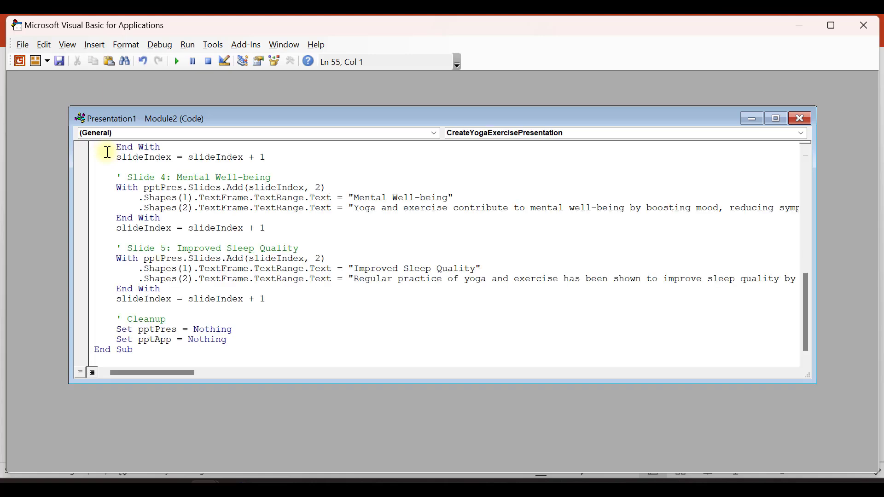
scroll(150, 222, "up", 11)
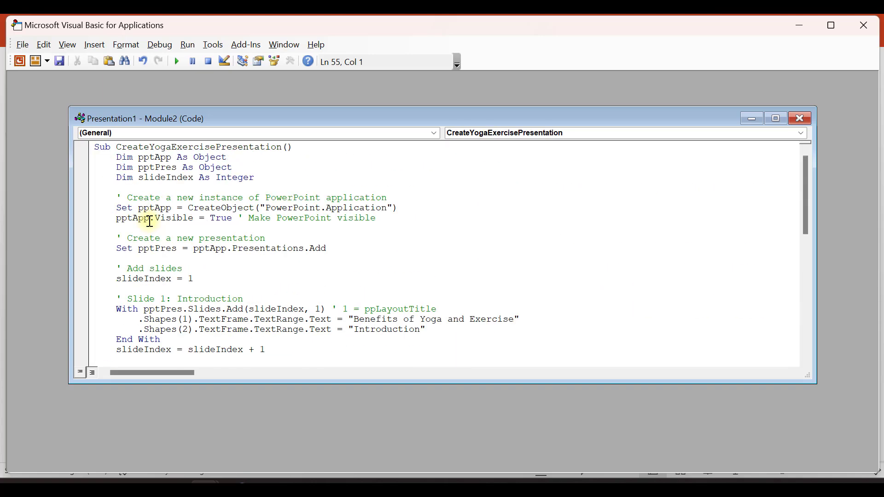
scroll(150, 222, "down", 11)
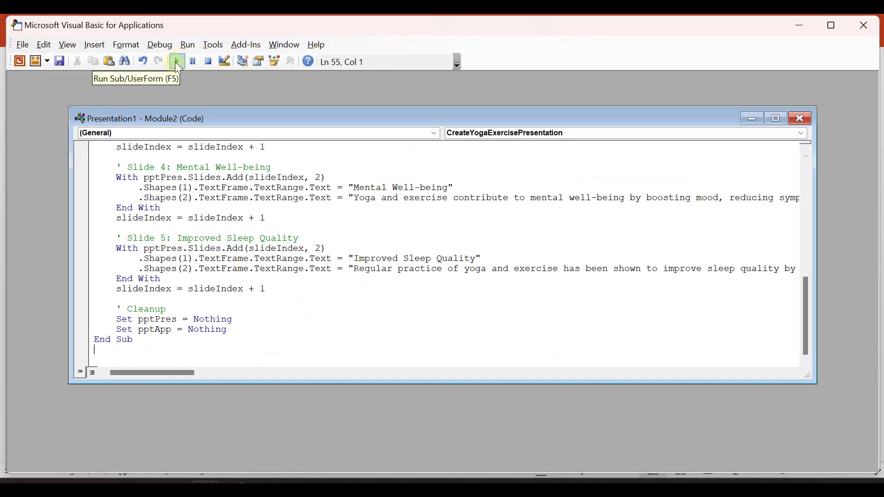
left_click(175, 62)
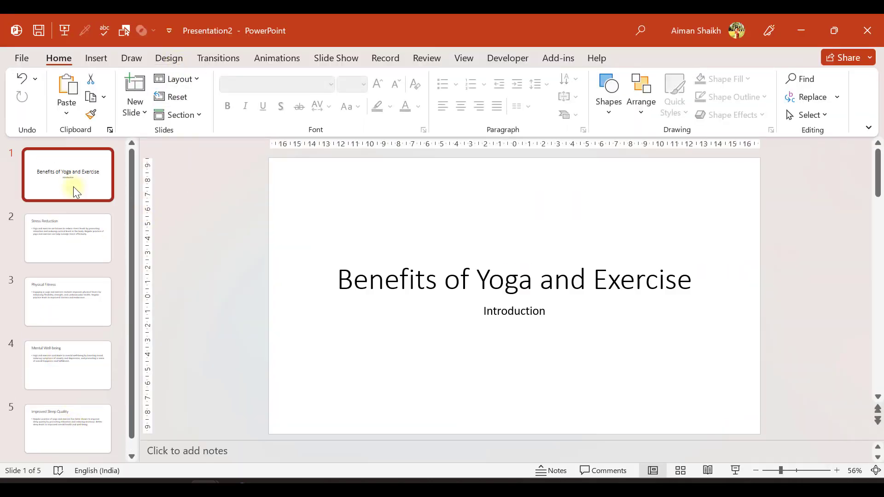
- Look through the five slides of the generated yoga and exercise presentation, checking each slide's title and text
left_click(75, 253)
left_click(78, 306)
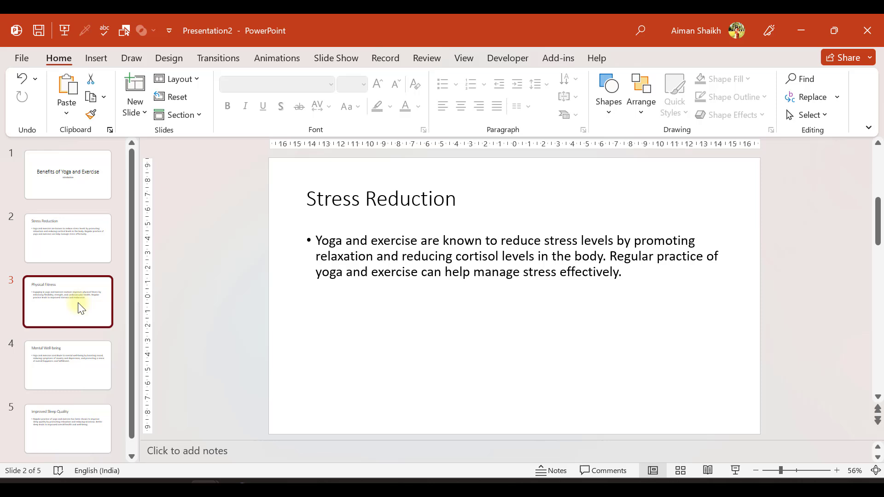
left_click(74, 390)
left_click(72, 437)
left_click(87, 175)
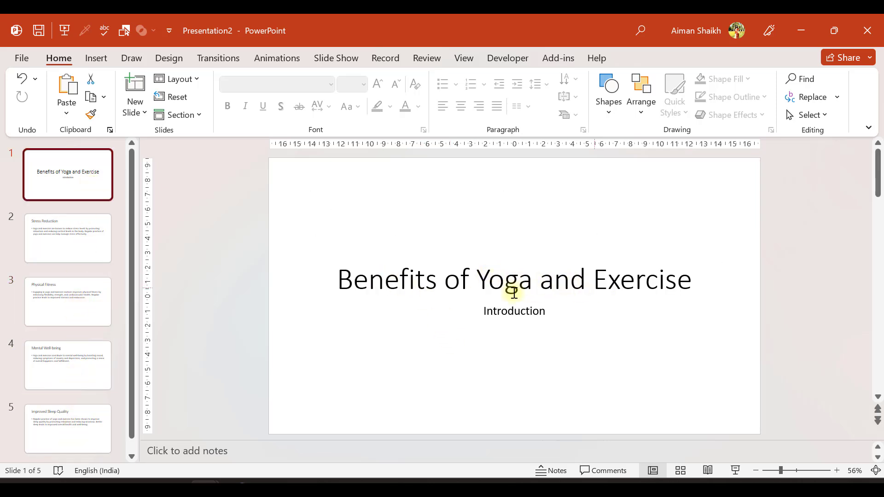
left_click(72, 239)
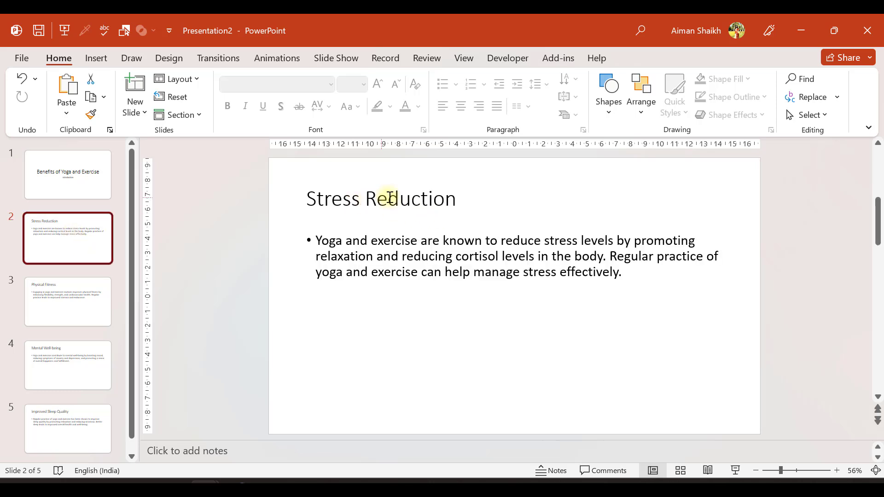
left_click(90, 299)
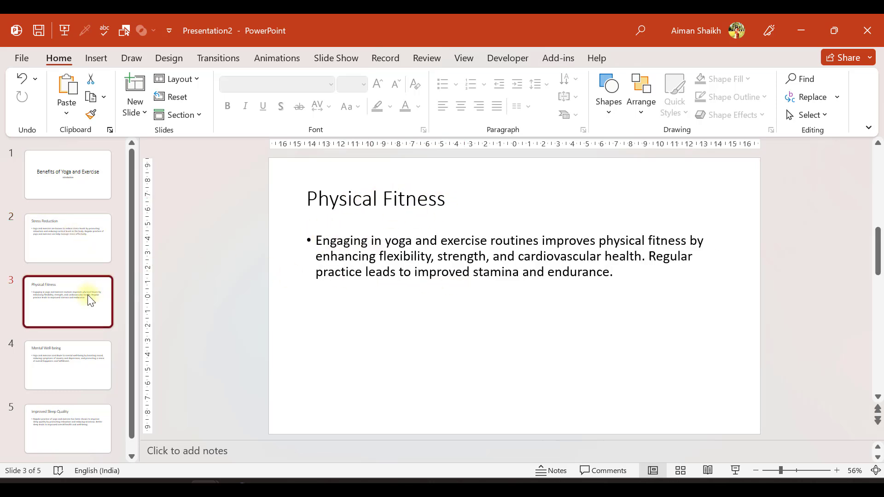